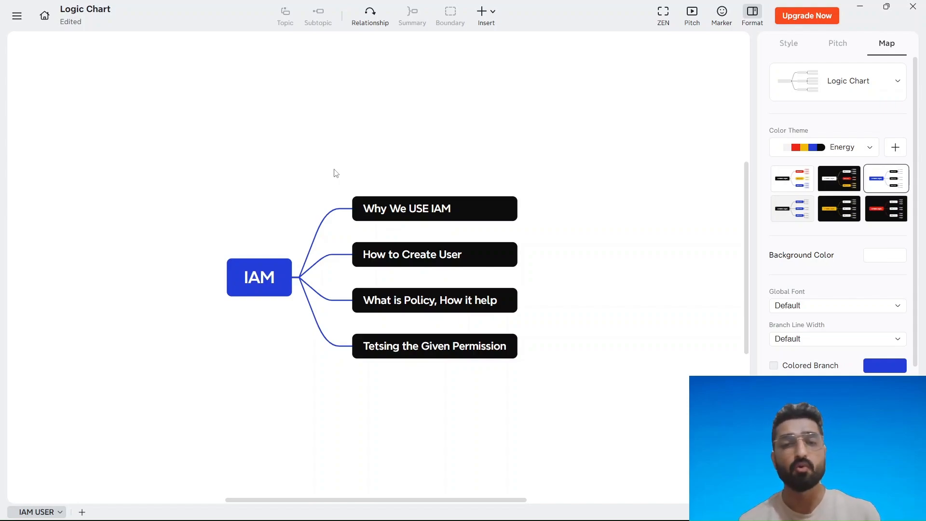
Step: Switch to the AWS console in the Brave browser, search for IAM and open that service
{"action": "key", "text": "alt+Tab"}
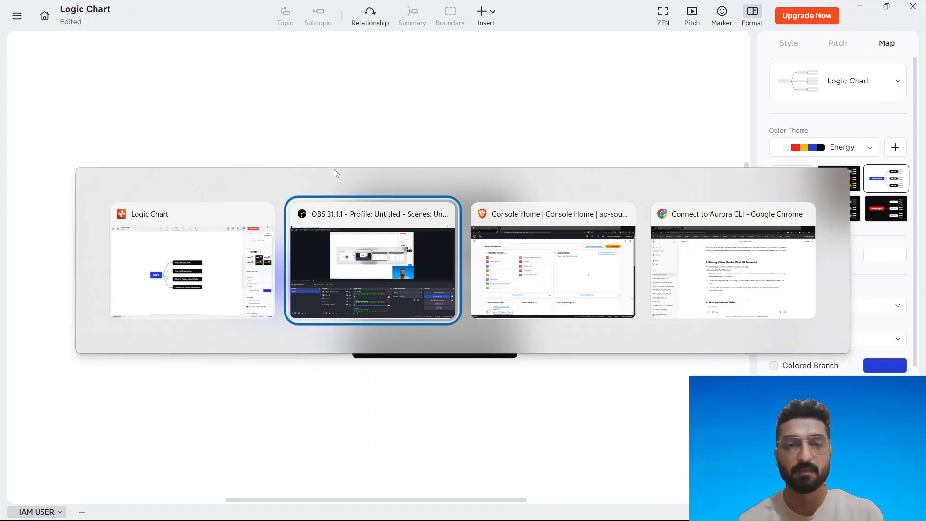
{"action": "key", "text": "alt+Tab"}
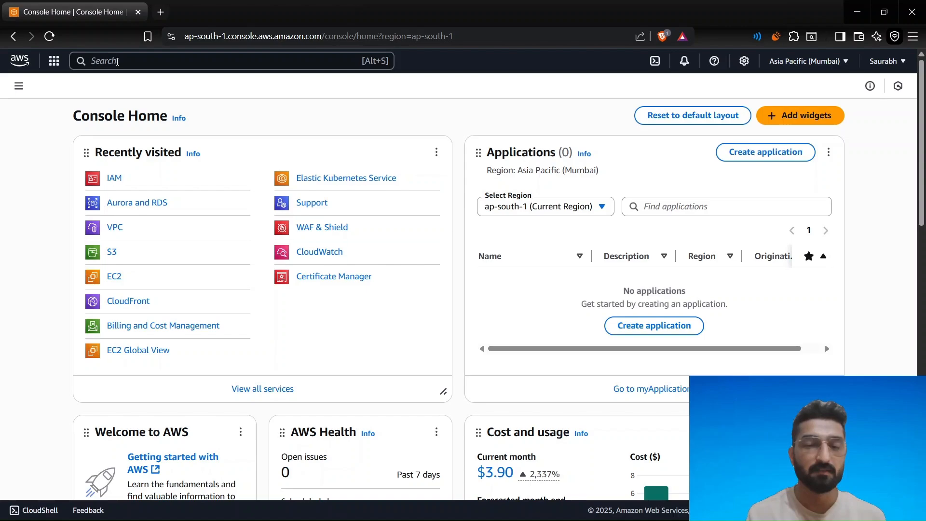
{"action": "left_click", "coordinate": [116, 62]}
{"action": "type", "text": "Ima"}
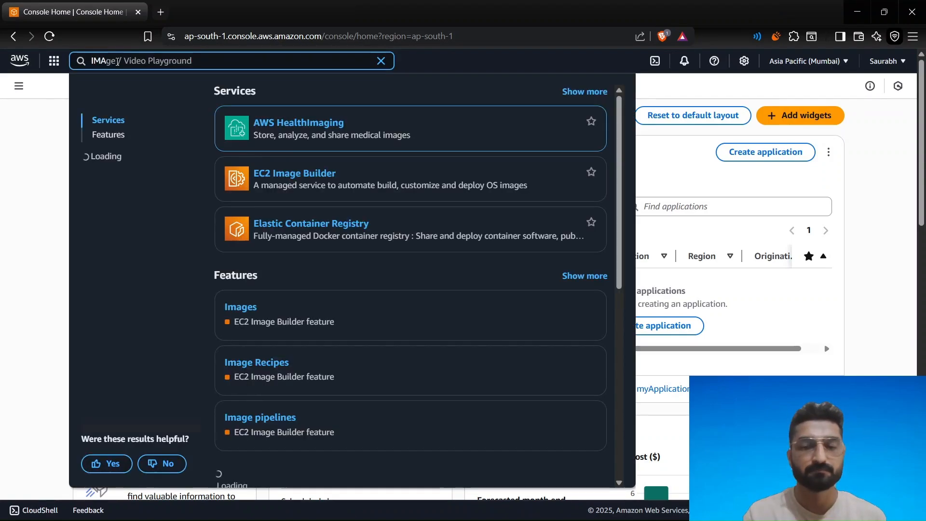
{"action": "key", "text": "BackSpace"}
{"action": "key", "text": "BackSpace"}
{"action": "type", "text": "am"}
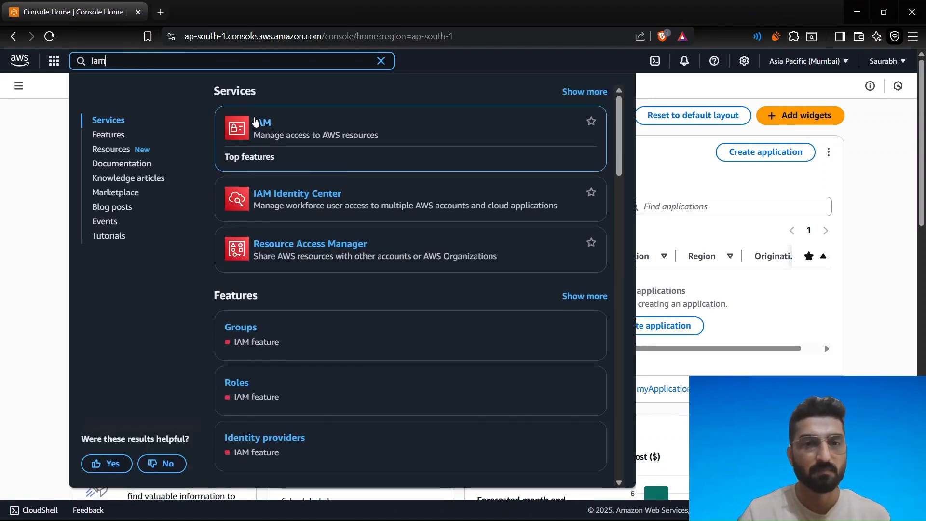
{"action": "left_click", "coordinate": [256, 122]}
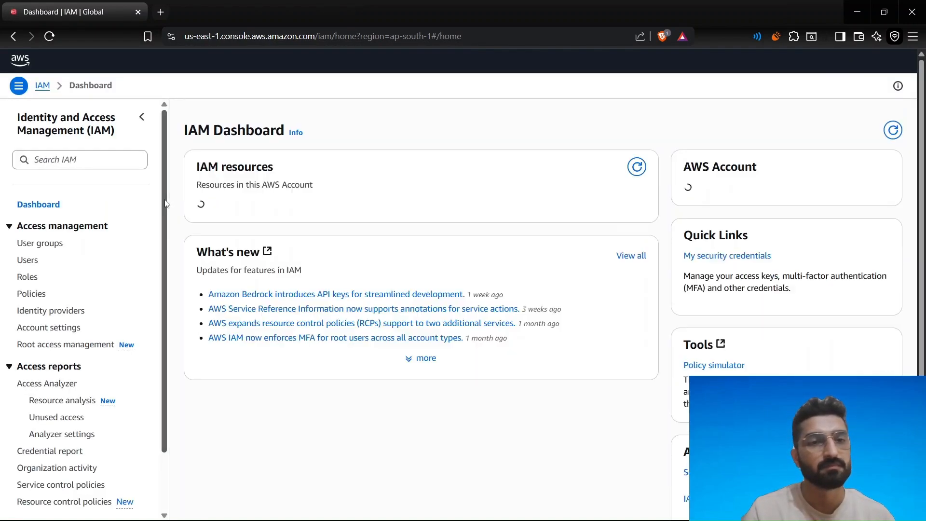
Step: Start creating a new user in IAM and enter the person's first name as the user name
{"action": "left_click", "coordinate": [27, 261]}
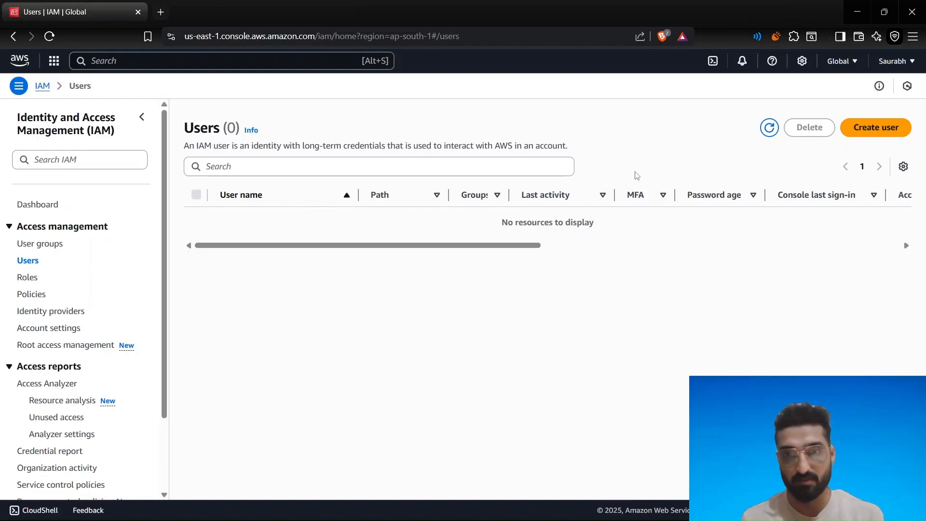
{"action": "left_click", "coordinate": [867, 139]}
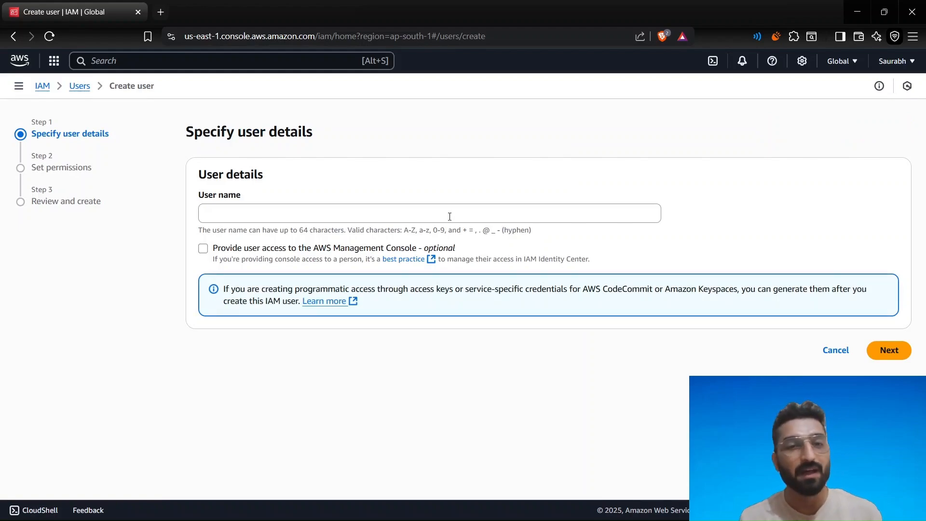
{"action": "left_click", "coordinate": [450, 217]}
{"action": "type", "text": "Saurabh"}
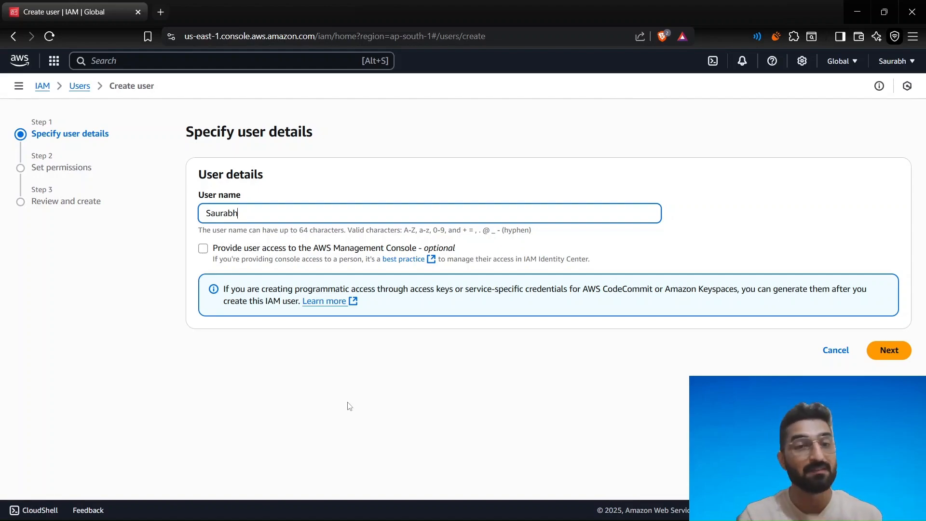
Step: Provide the user access to the AWS Management Console and set the user type to an IAM user
{"action": "left_click", "coordinate": [311, 254]}
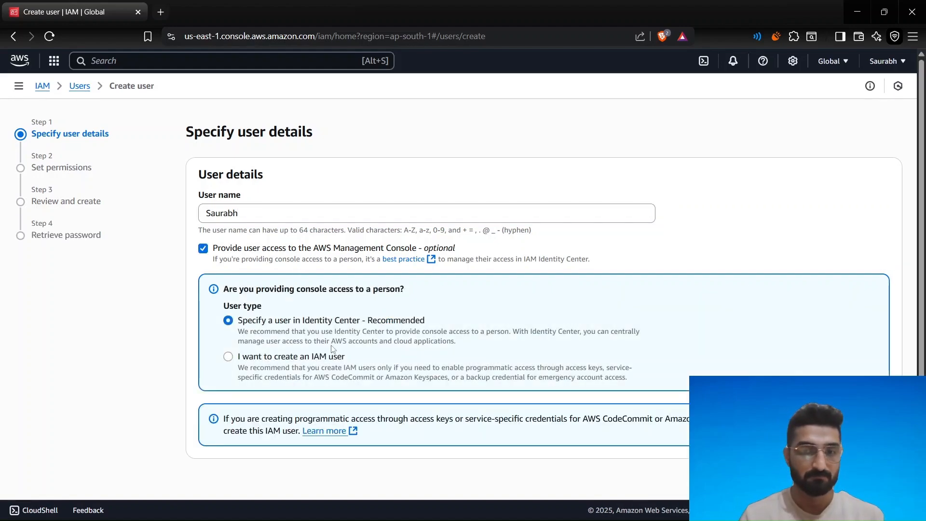
{"action": "scroll", "coordinate": [332, 348], "scroll_direction": "down", "scroll_amount": 1}
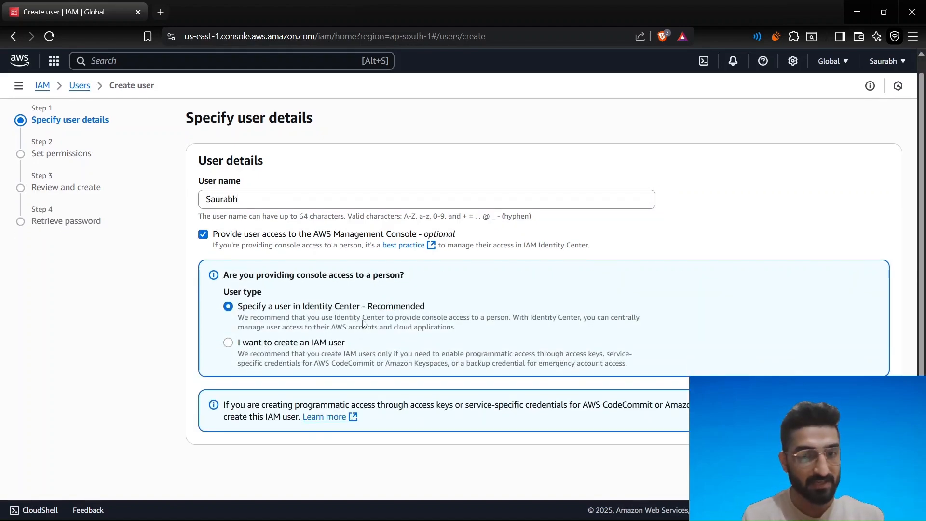
{"action": "left_click", "coordinate": [316, 345]}
{"action": "scroll", "coordinate": [316, 346], "scroll_direction": "down", "scroll_amount": 2}
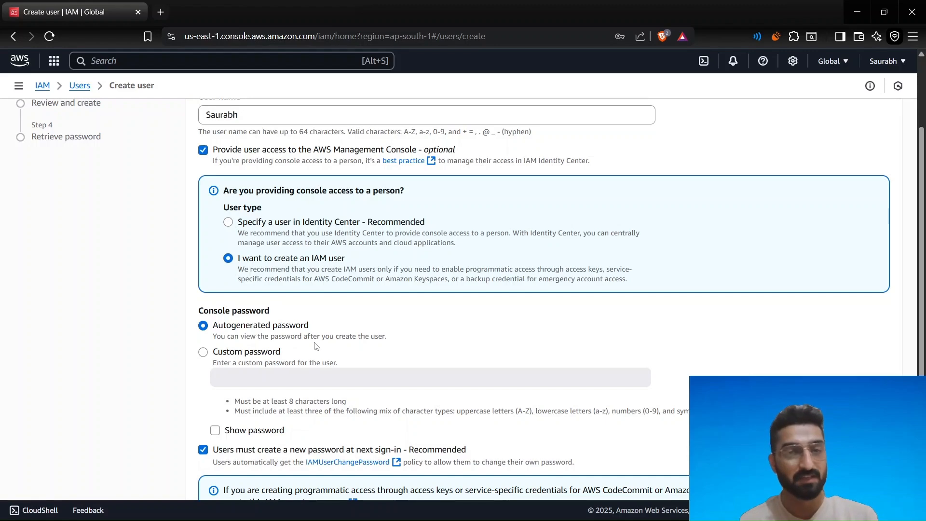
Step: Choose a custom console password for the new user instead of an autogenerated one
{"action": "scroll", "coordinate": [316, 347], "scroll_direction": "down", "scroll_amount": 1}
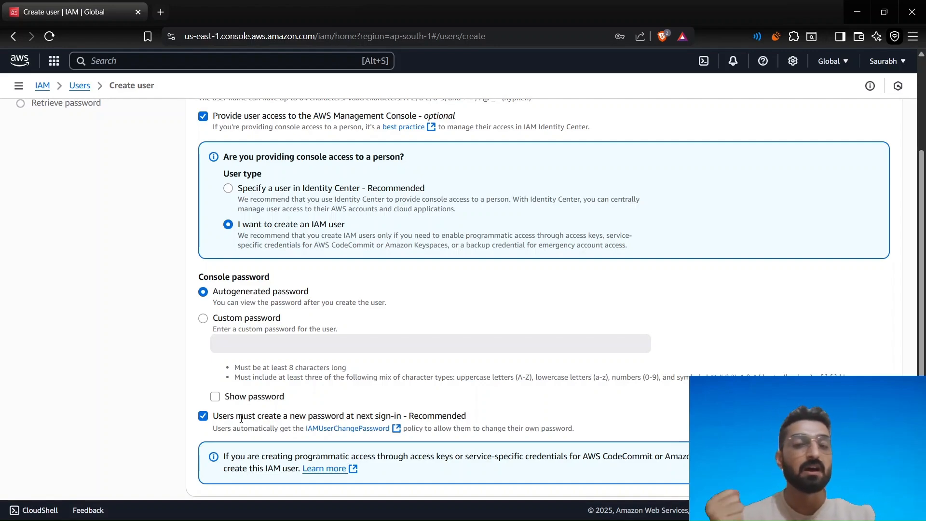
{"action": "left_click", "coordinate": [258, 322]}
{"action": "left_click", "coordinate": [265, 344]}
{"action": "type", "text": "••"}
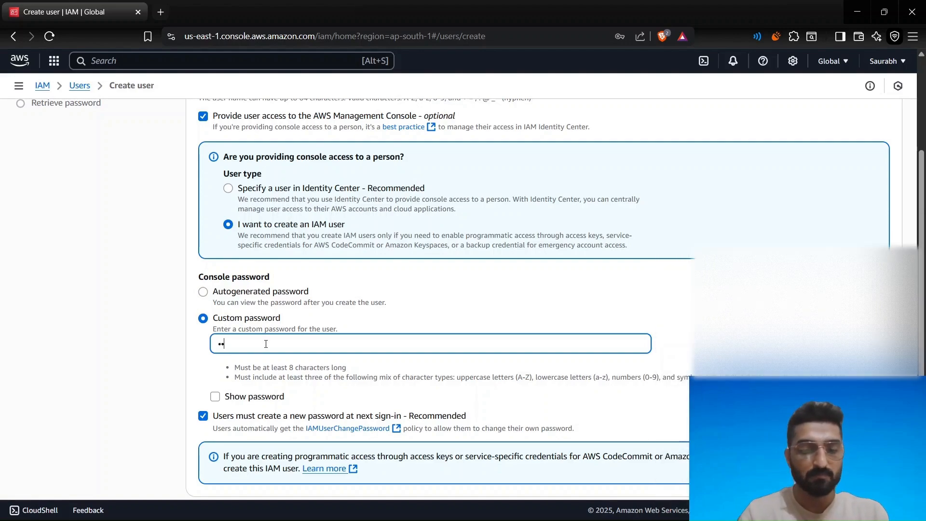
{"action": "type", "text": "•••••••••"}
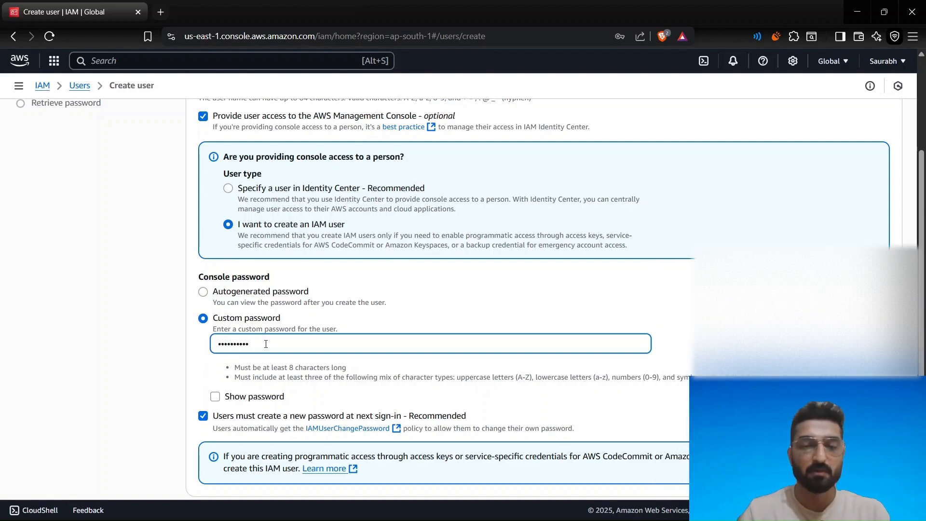
{"action": "key", "text": "BackSpace"}
{"action": "key", "text": "BackSpace"}
{"action": "key", "text": "BackSpace"}
{"action": "key", "text": "BackSpace"}
{"action": "key", "text": "BackSpace"}
{"action": "key", "text": "BackSpace"}
{"action": "key", "text": "BackSpace"}
{"action": "key", "text": "BackSpace"}
{"action": "key", "text": "BackSpace"}
{"action": "key", "text": "BackSpace"}
{"action": "key", "text": "BackSpace"}
Step: Enter the custom console password and turn off the requirement to create a new password at next sign-in
{"action": "type", "text": "•••••••"}
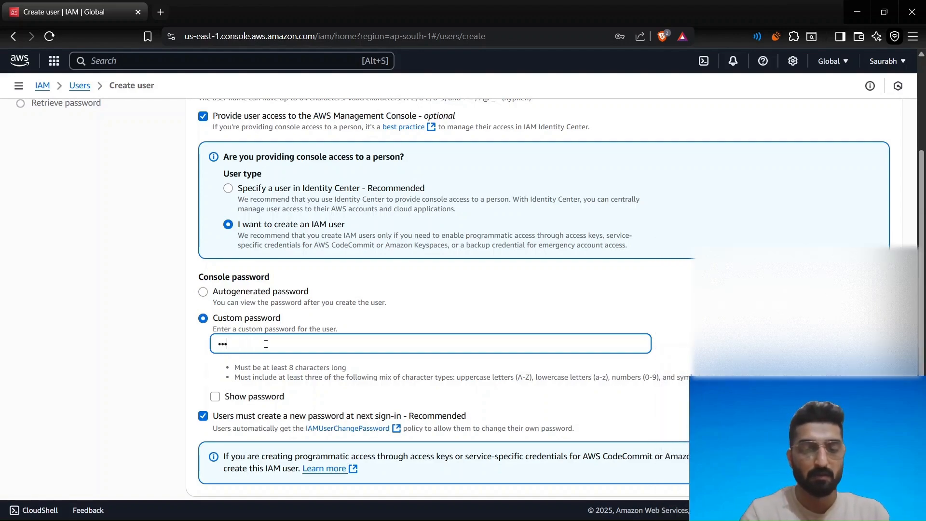
{"action": "type", "text": "••••"}
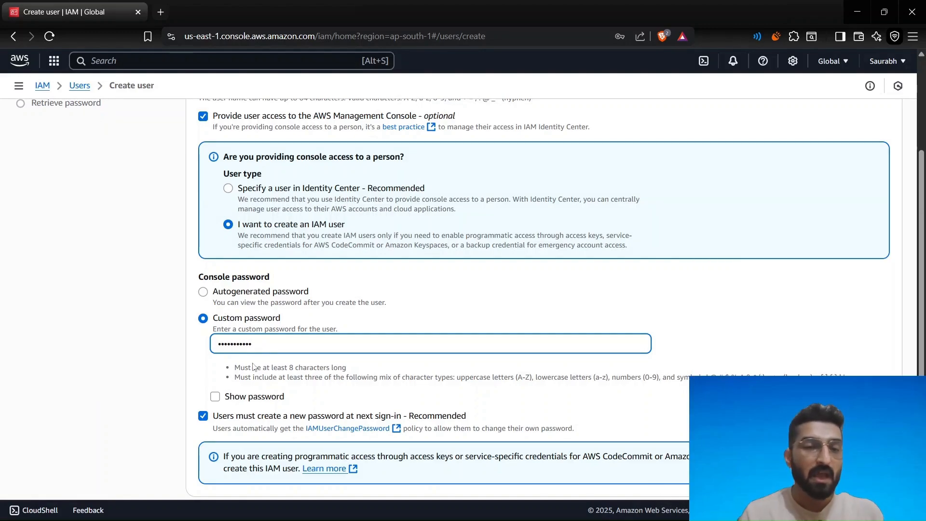
{"action": "left_click", "coordinate": [203, 416]}
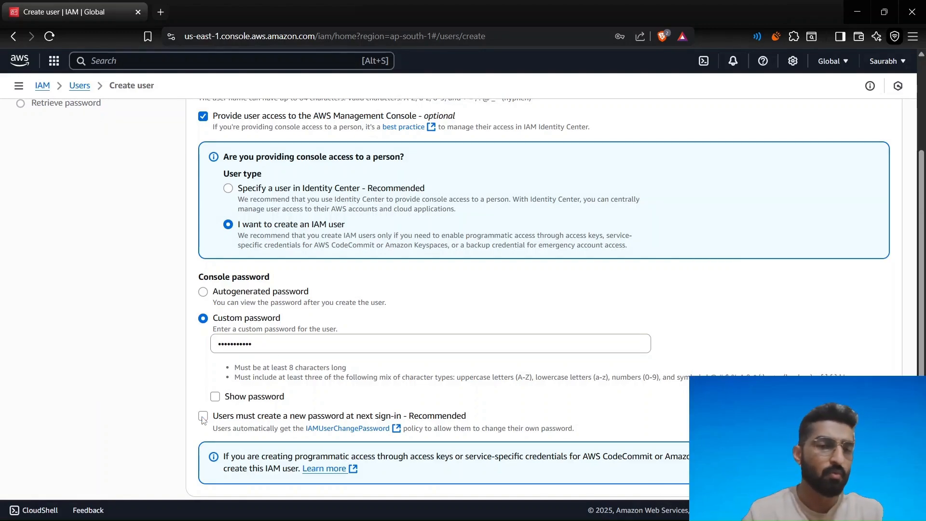
Step: Continue to the permissions stage and decline the browser's offer to update the saved password
{"action": "scroll", "coordinate": [781, 349], "scroll_direction": "down", "scroll_amount": 1}
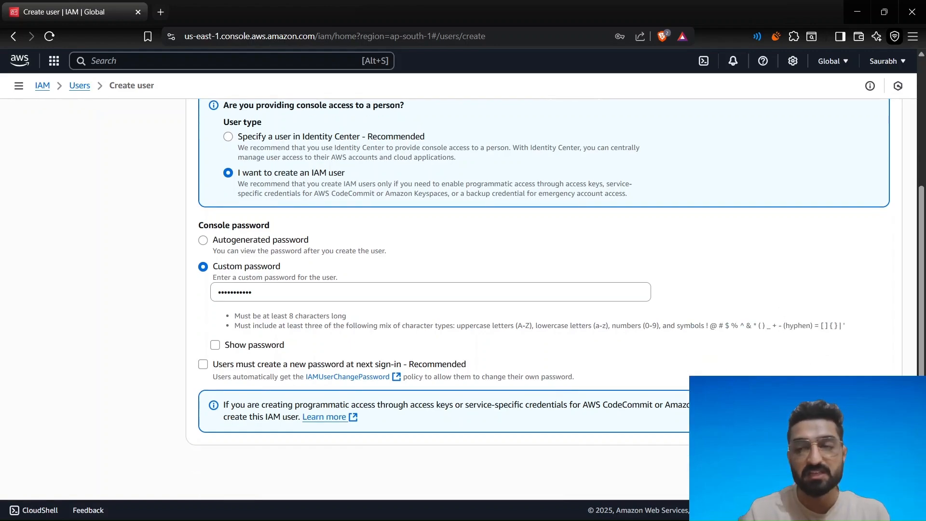
{"action": "left_click", "coordinate": [880, 466]}
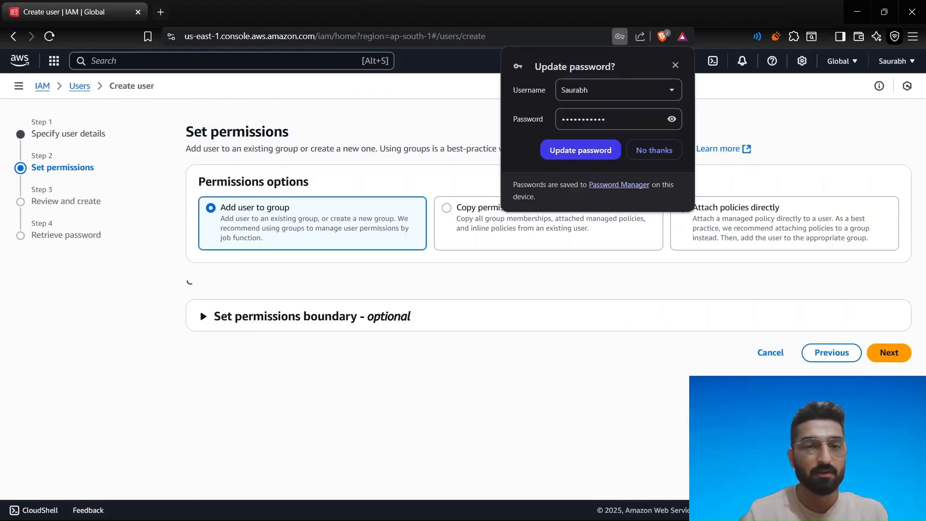
{"action": "left_click", "coordinate": [641, 155]}
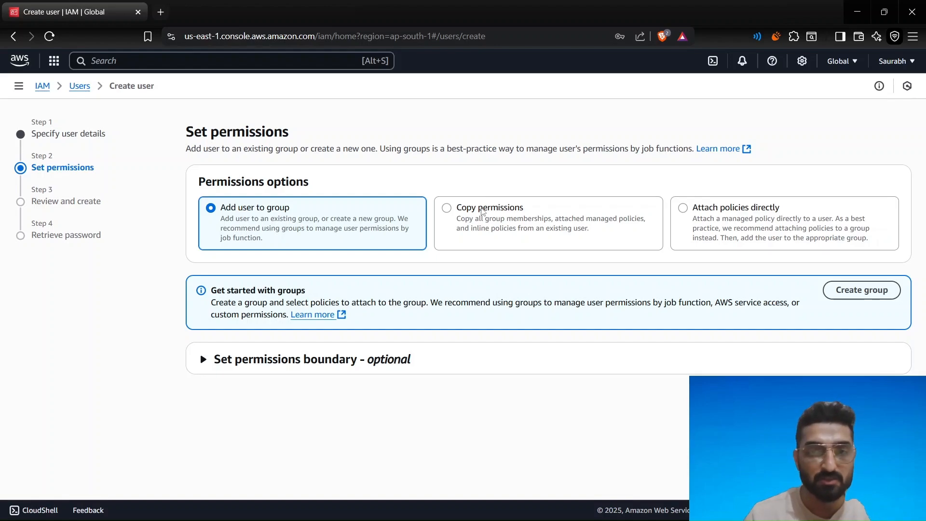
Step: Choose to attach policies directly, leave every policy unselected, and create the user
{"action": "left_click", "coordinate": [483, 211]}
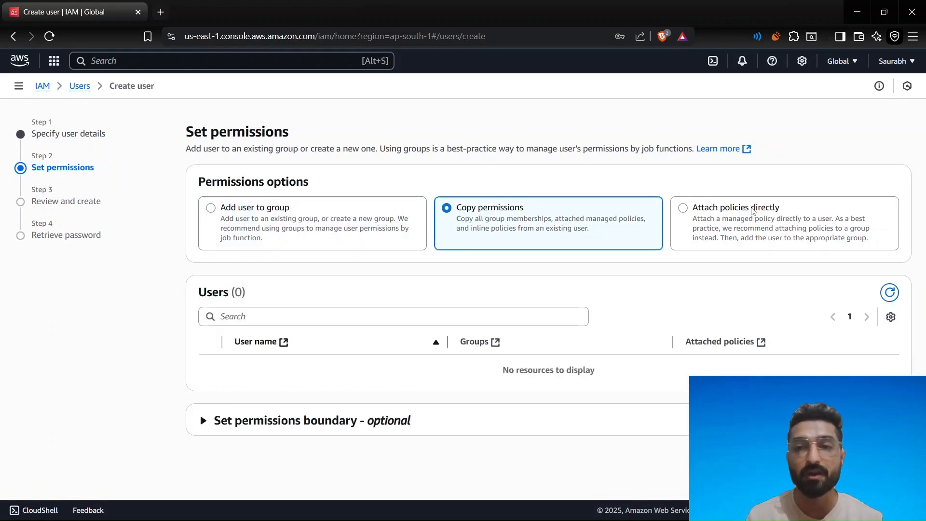
{"action": "left_click", "coordinate": [755, 209]}
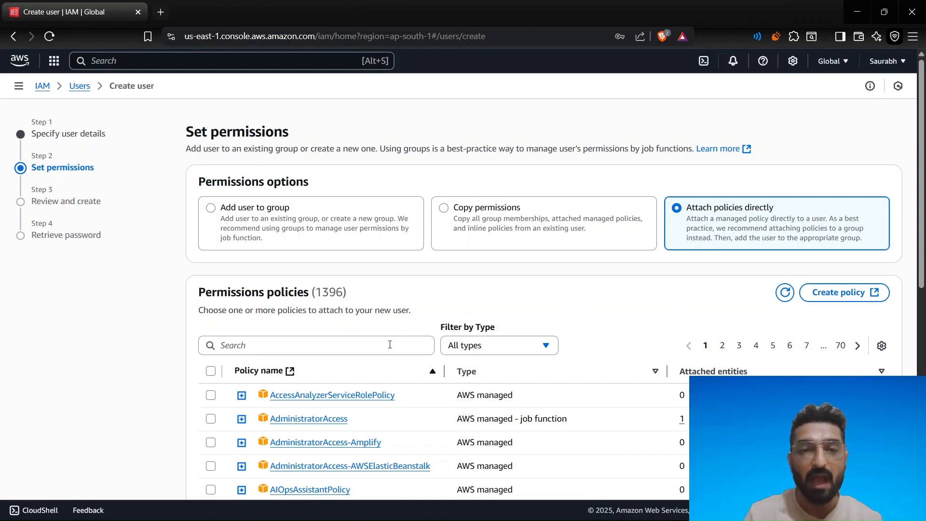
{"action": "scroll", "coordinate": [383, 348], "scroll_direction": "down", "scroll_amount": 1}
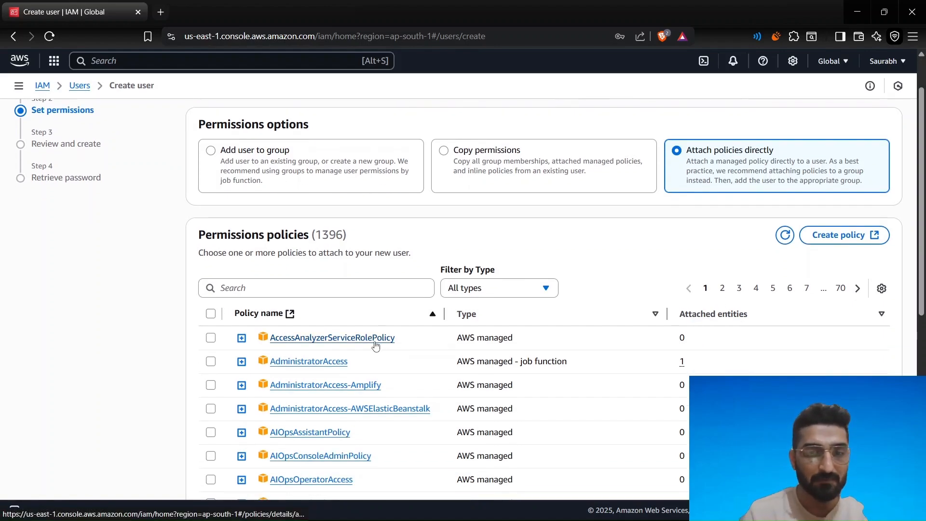
{"action": "scroll", "coordinate": [376, 346], "scroll_direction": "down", "scroll_amount": 3}
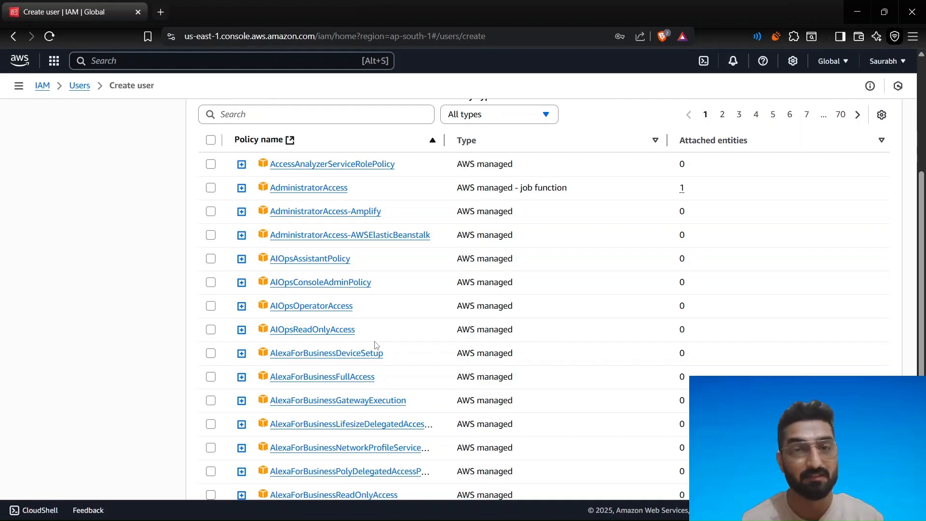
{"action": "scroll", "coordinate": [376, 344], "scroll_direction": "down", "scroll_amount": 5}
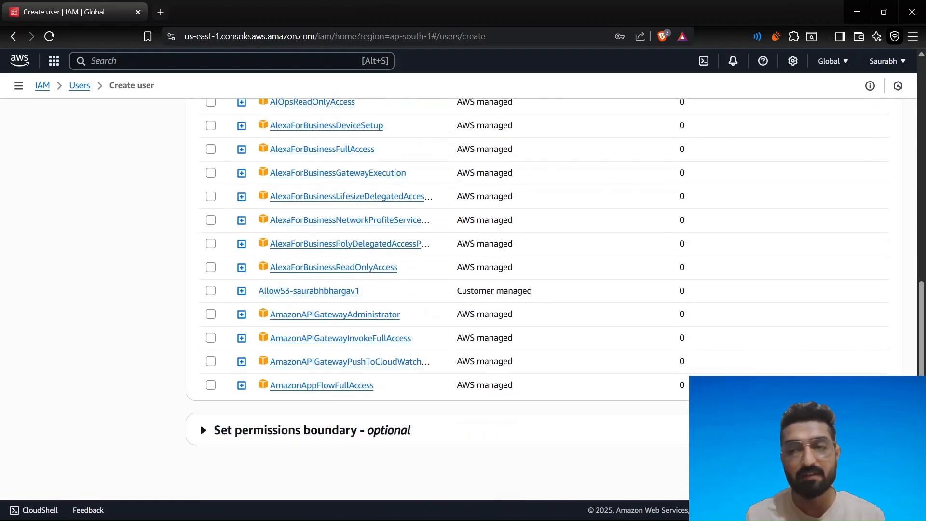
{"action": "left_click", "coordinate": [886, 466]}
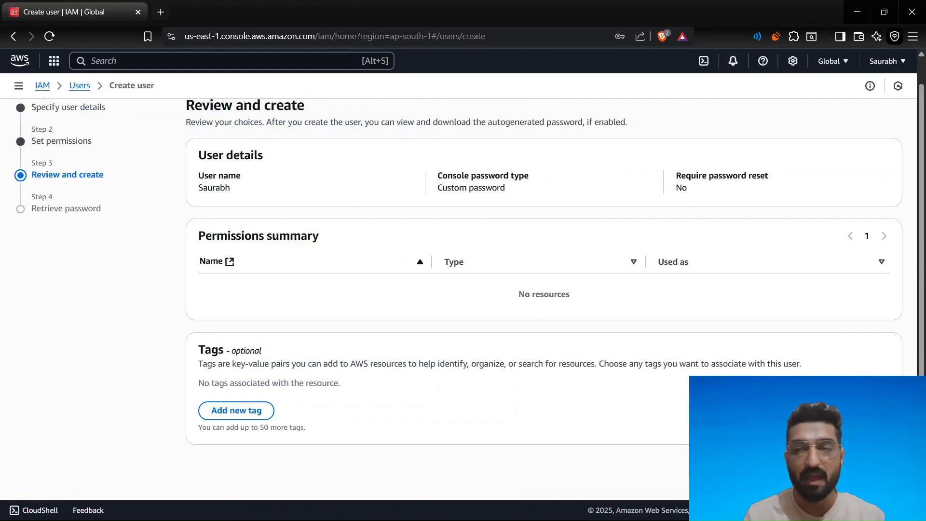
{"action": "left_click", "coordinate": [875, 466]}
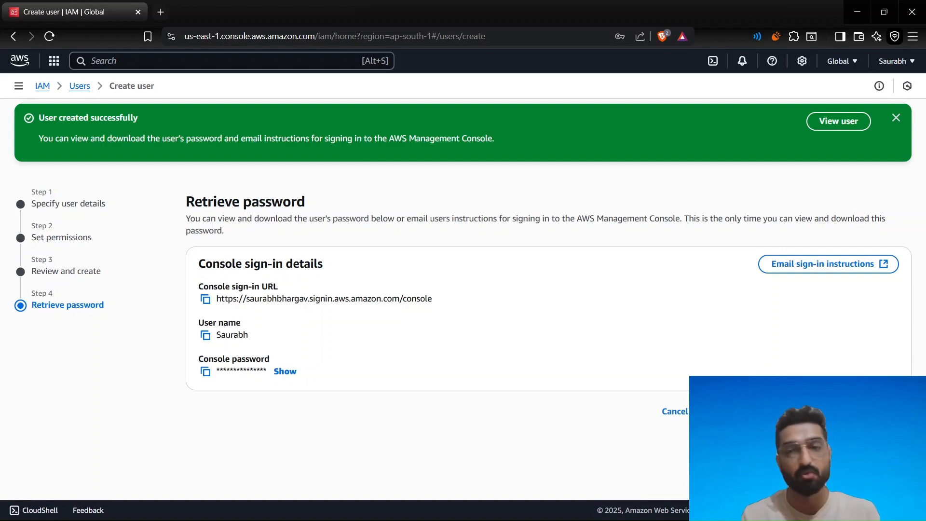
Step: Copy the console sign-in URL and open it in a new private browser window
{"action": "left_click", "coordinate": [206, 301]}
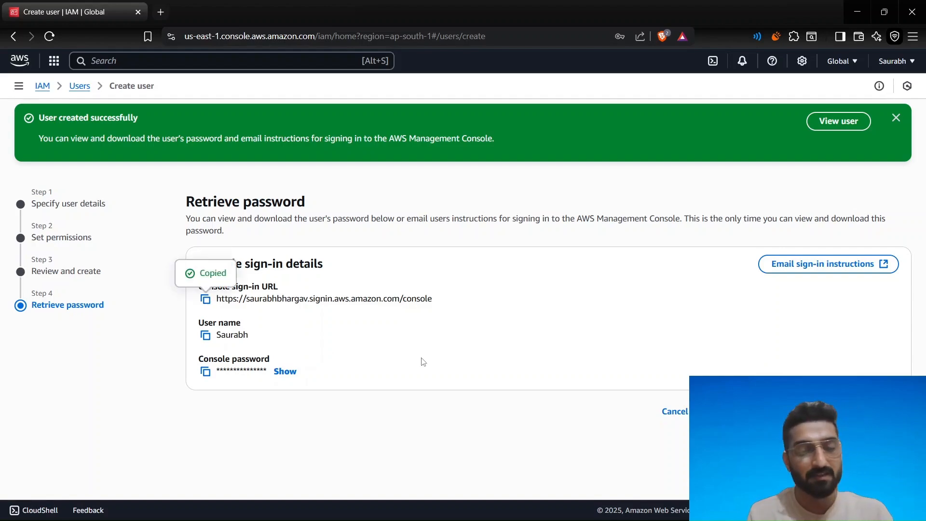
{"action": "key", "text": "ctrl+shift+n"}
{"action": "key", "text": "ctrl+v"}
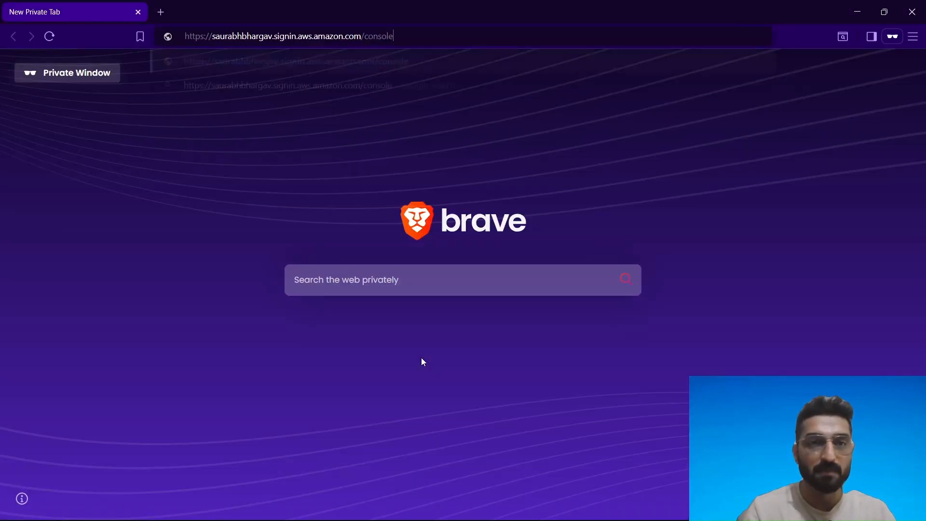
{"action": "key", "text": "Return"}
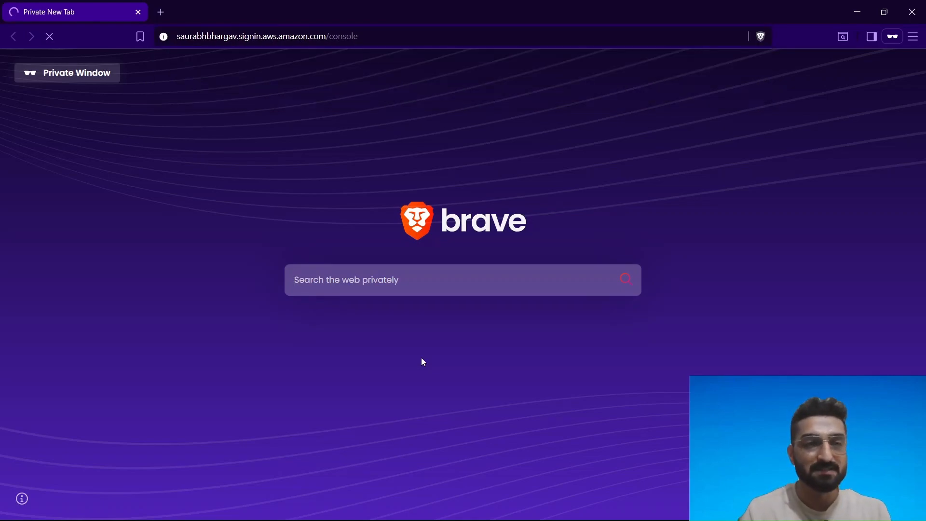
Step: Copy the new user's console password, enter the IAM username and password on the sign-in page, and sign in
{"action": "key", "text": "alt+Tab"}
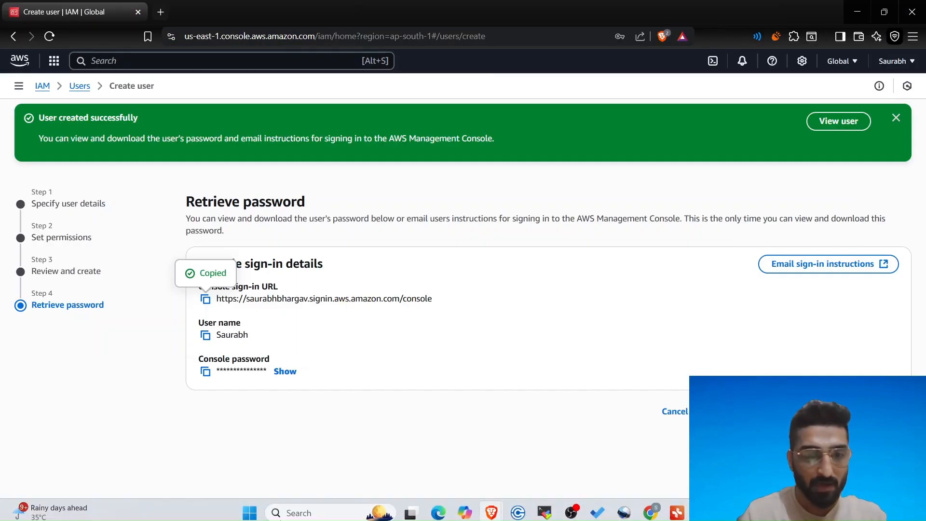
{"action": "left_click", "coordinate": [205, 372]}
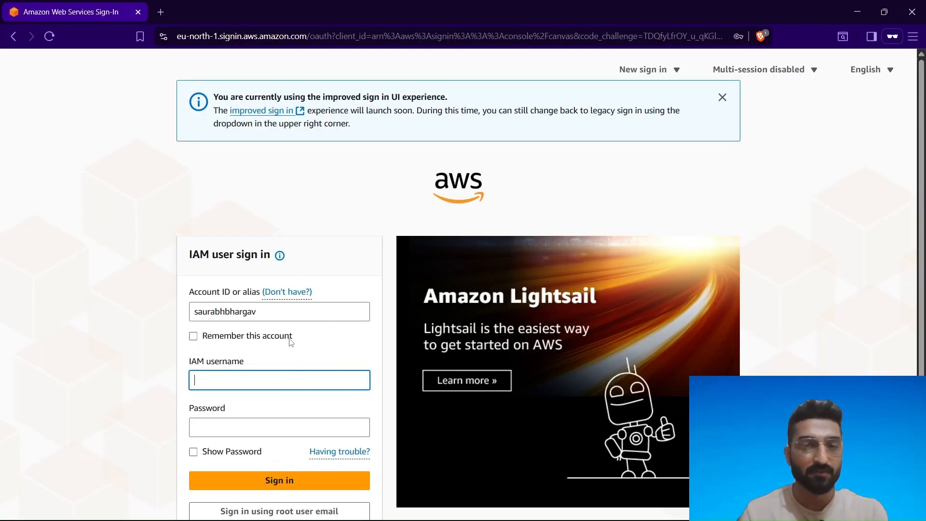
{"action": "type", "text": "Saurabh"}
{"action": "key", "text": "Tab"}
{"action": "key", "text": "ctrl+v"}
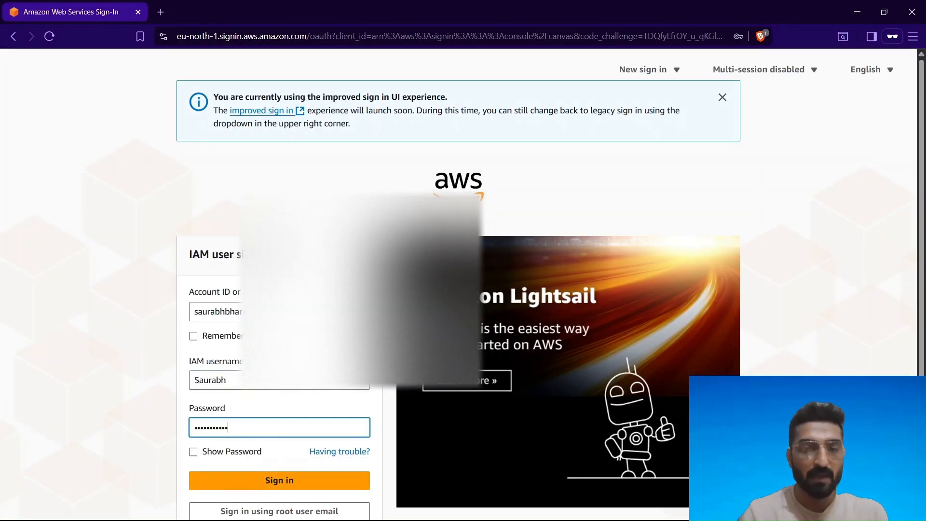
{"action": "scroll", "coordinate": [254, 405], "scroll_direction": "down", "scroll_amount": 1}
{"action": "left_click", "coordinate": [253, 434]}
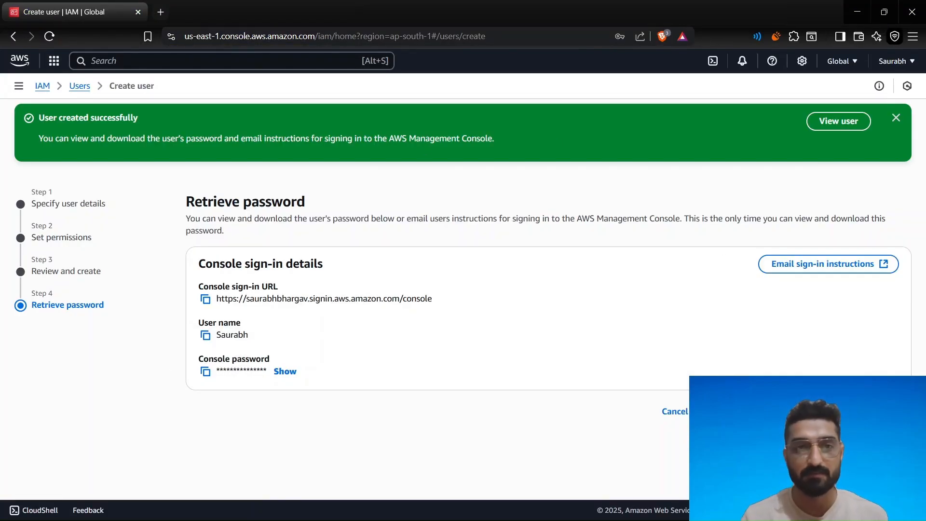
Step: Duplicate the console tab and leave the user creation wizard in the original tab without viewing or downloading the console password
{"action": "right_click", "coordinate": [94, 3]}
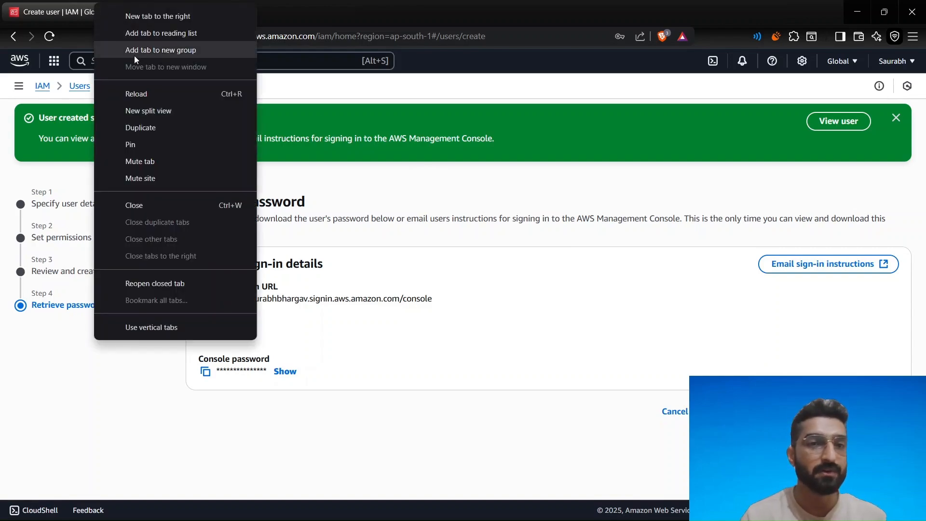
{"action": "key", "text": "Escape"}
{"action": "left_click", "coordinate": [129, 126]}
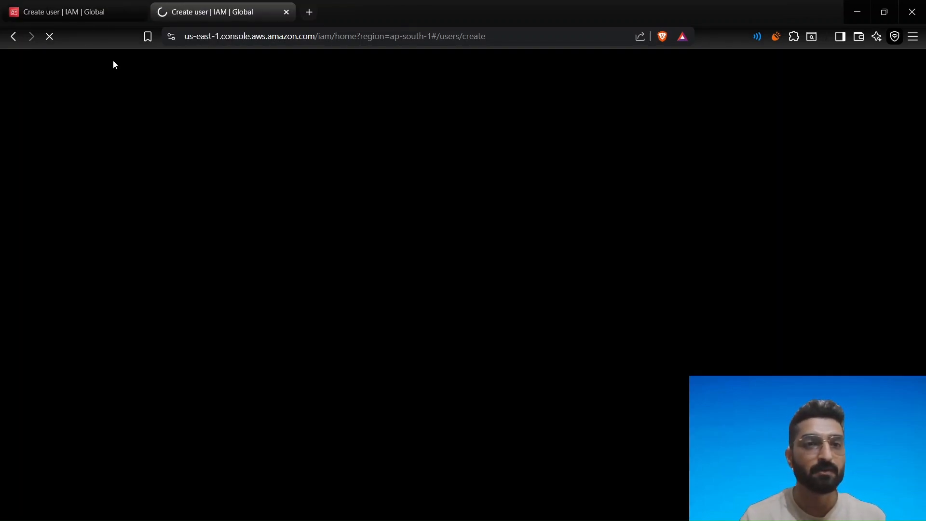
{"action": "left_click", "coordinate": [98, 11]}
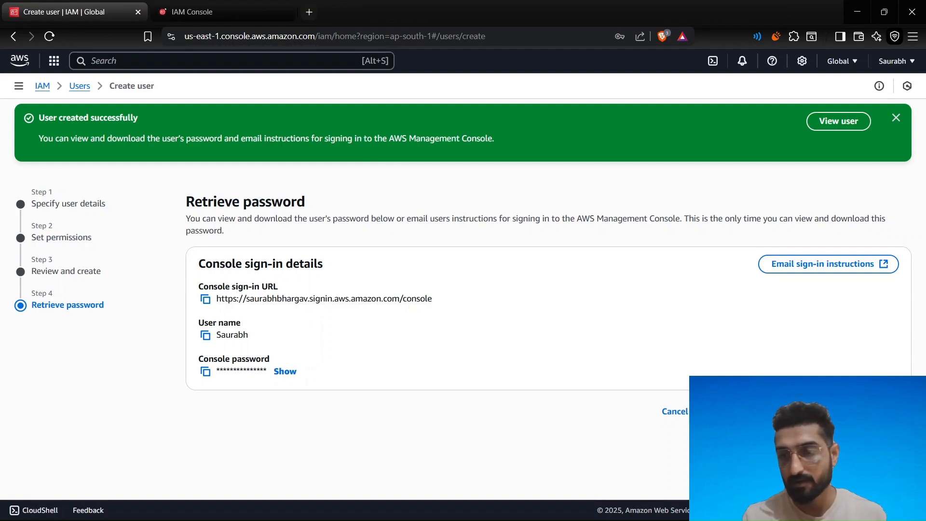
{"action": "left_click", "coordinate": [857, 411]}
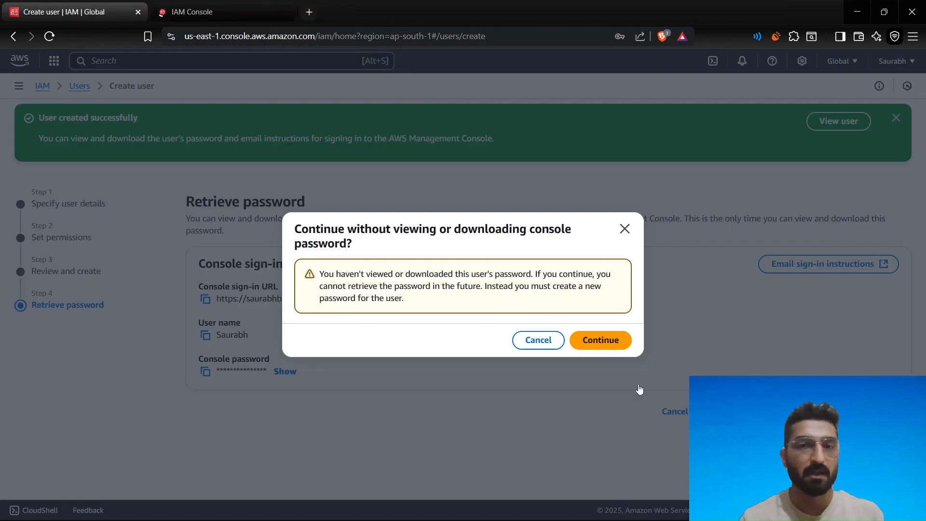
{"action": "left_click", "coordinate": [597, 343]}
Step: Open S3 in the duplicated tab and in the IAM user's private window to compare access to the general purpose buckets
{"action": "left_click", "coordinate": [215, 12]}
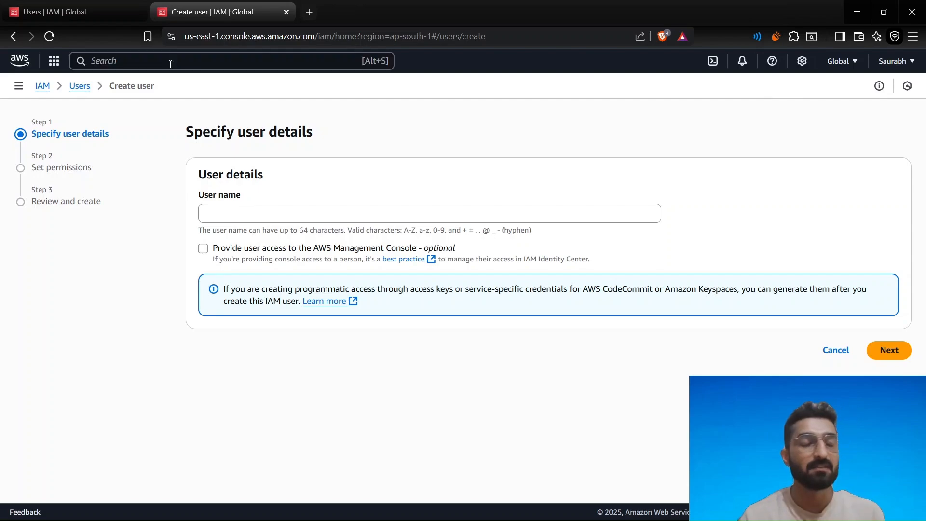
{"action": "left_click", "coordinate": [159, 62]}
{"action": "type", "text": "s3"}
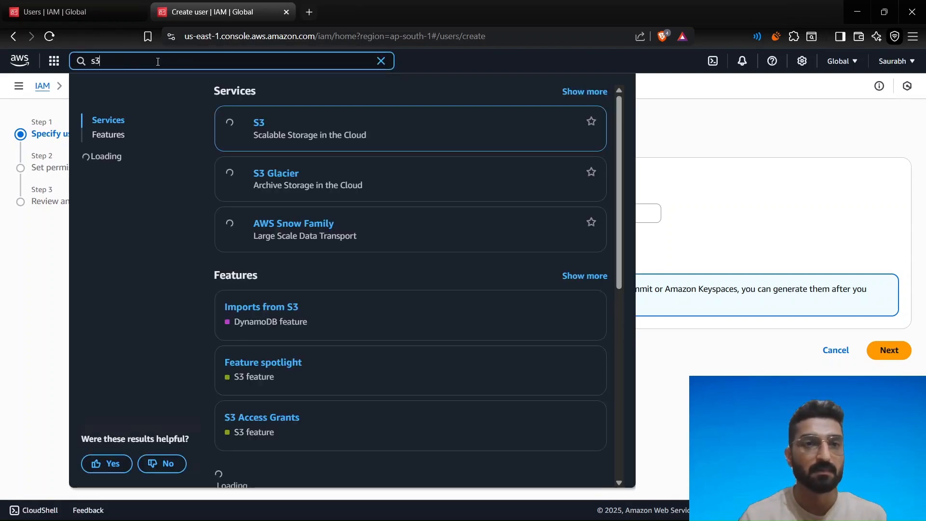
{"action": "left_click", "coordinate": [237, 125]}
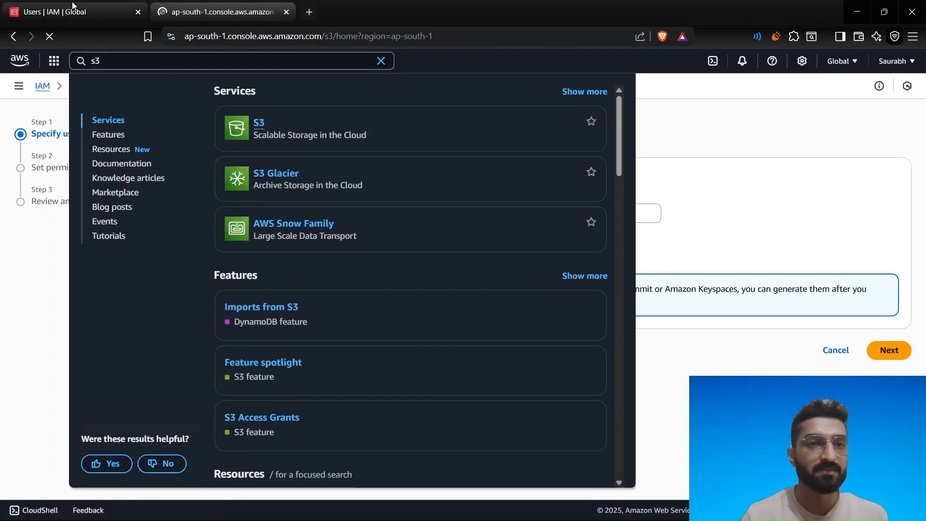
{"action": "left_click", "coordinate": [77, 5]}
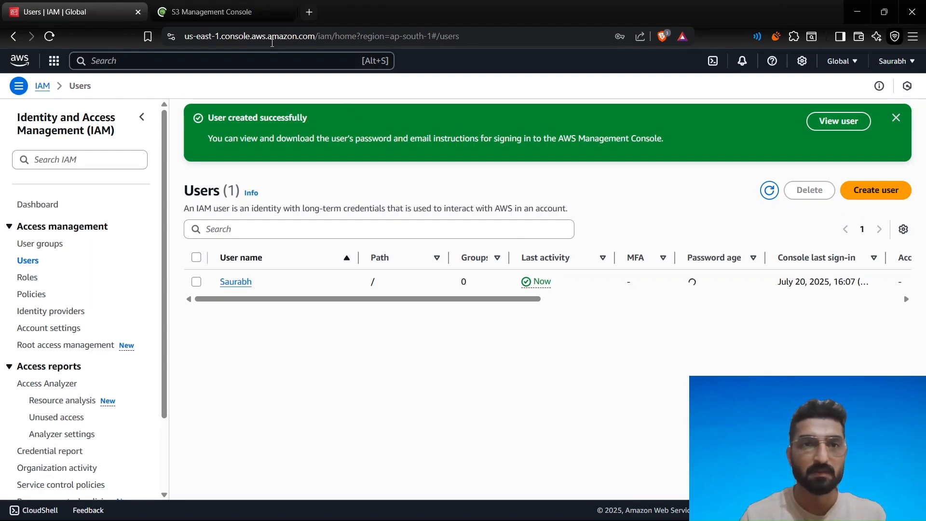
{"action": "left_click", "coordinate": [232, 13]}
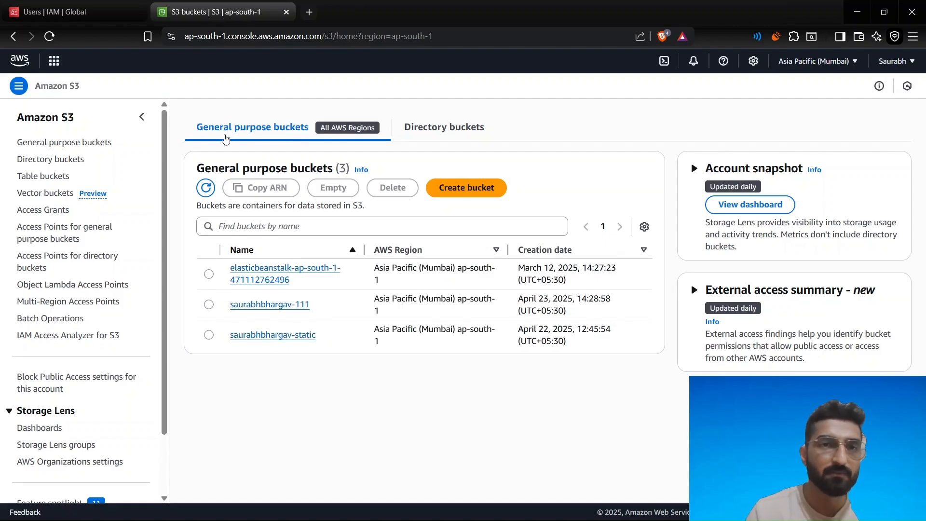
{"action": "left_click", "coordinate": [87, 13]}
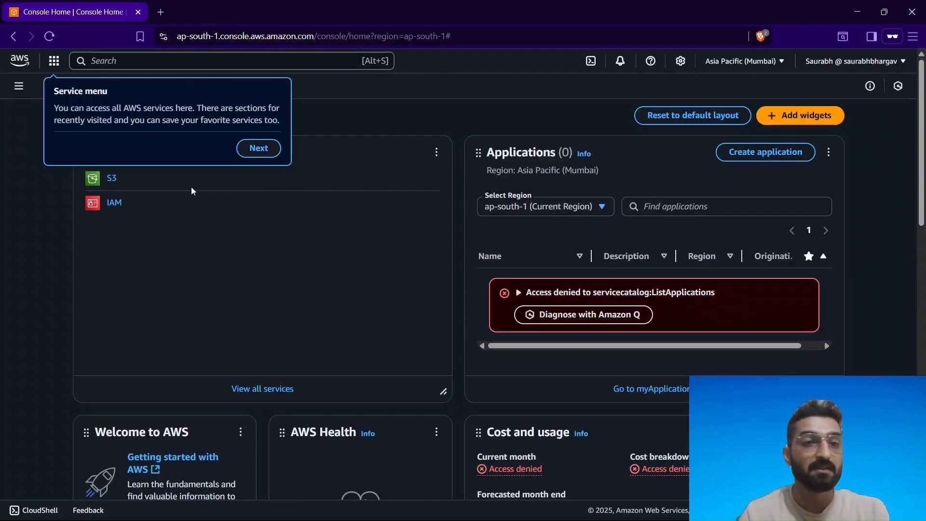
{"action": "left_click", "coordinate": [111, 179]}
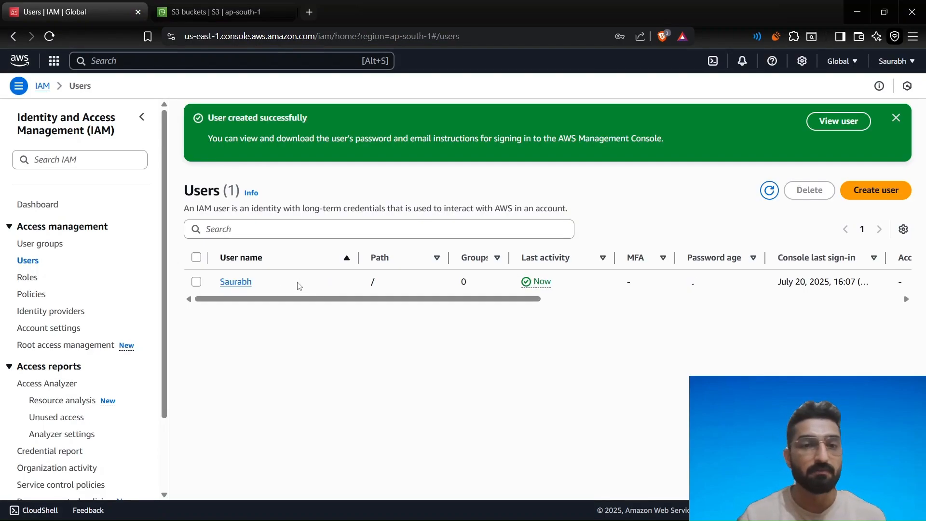
Step: Begin adding permissions to the new IAM user, choose to attach policies directly, and filter the policies by s3
{"action": "left_click", "coordinate": [248, 283]}
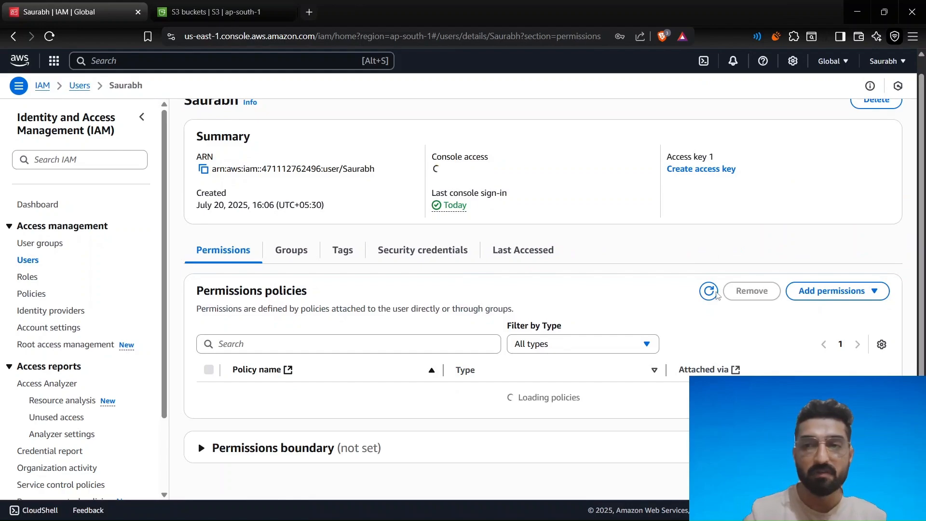
{"action": "left_click", "coordinate": [826, 292]}
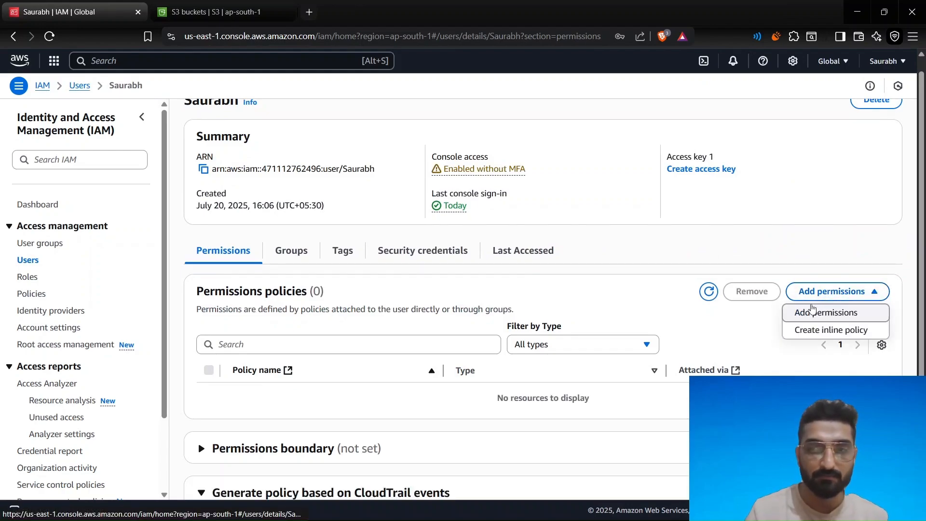
{"action": "left_click", "coordinate": [812, 315]}
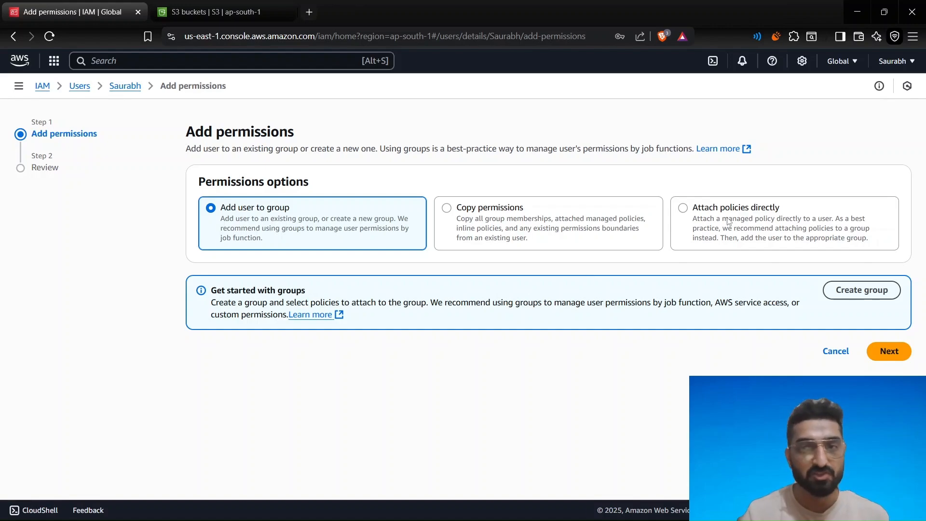
{"action": "left_click", "coordinate": [729, 222]}
{"action": "left_click", "coordinate": [339, 332]}
{"action": "type", "text": "s3"}
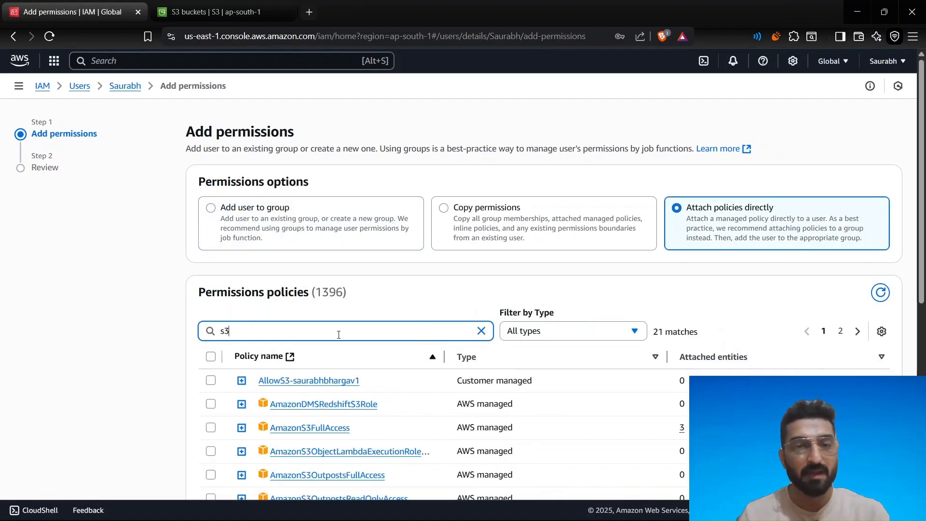
Step: Select the AmazonS3FullAccess policy, review it, and add it to the user
{"action": "scroll", "coordinate": [339, 334], "scroll_direction": "down", "scroll_amount": 2}
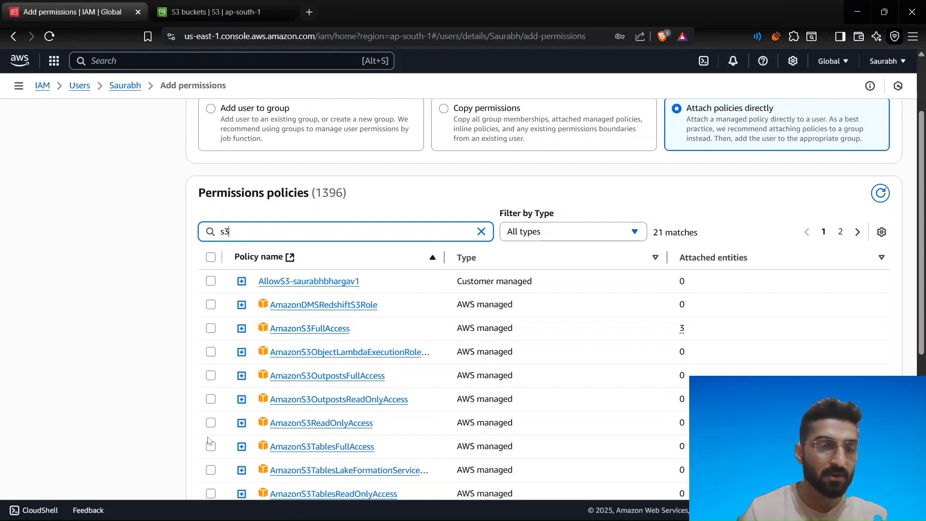
{"action": "left_click", "coordinate": [211, 328]}
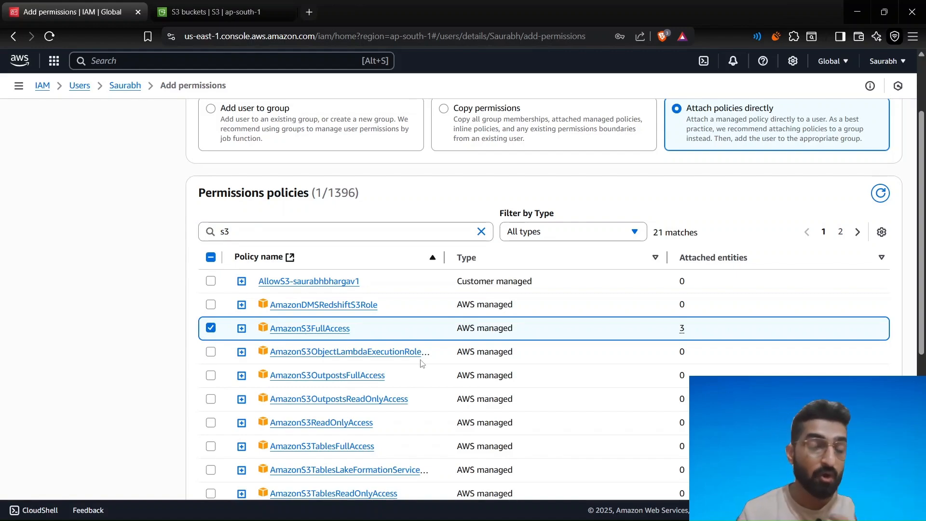
{"action": "scroll", "coordinate": [423, 364], "scroll_direction": "down", "scroll_amount": 6}
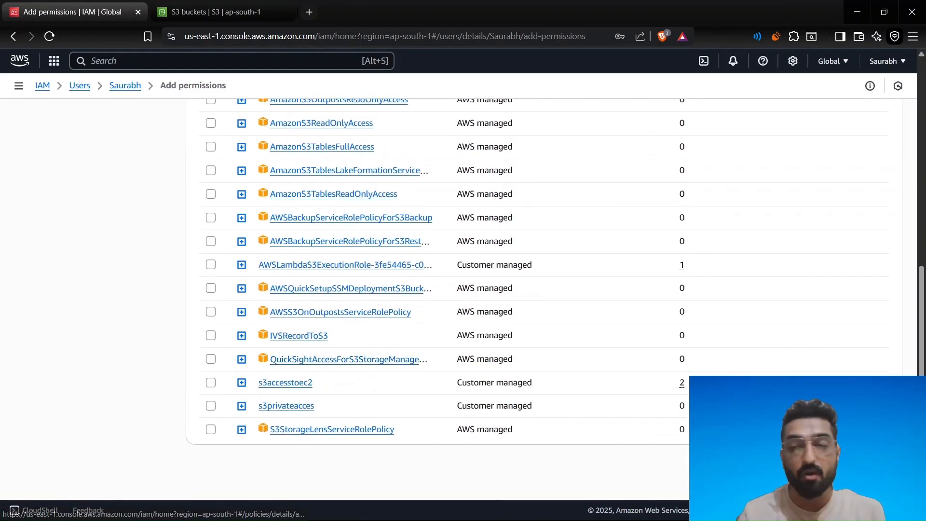
{"action": "left_click", "coordinate": [883, 466]}
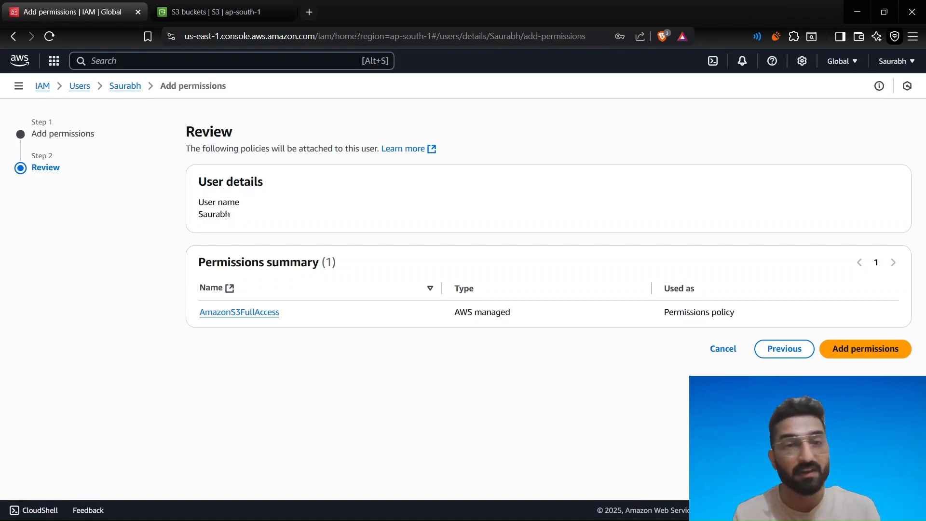
{"action": "left_click", "coordinate": [854, 349]}
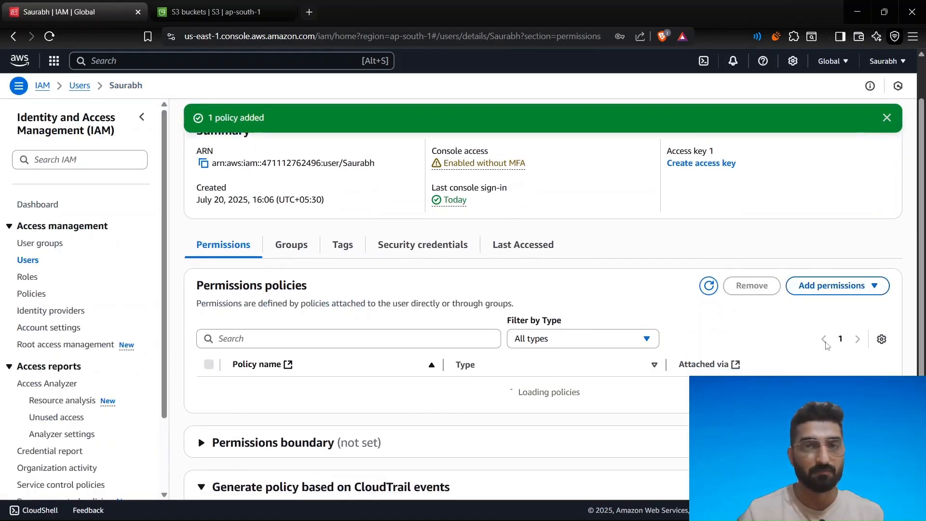
Step: Reload the bucket list in the IAM user's private window, open the Elastic Beanstalk bucket, and return to the administrator's window
{"action": "key", "text": "alt+Tab"}
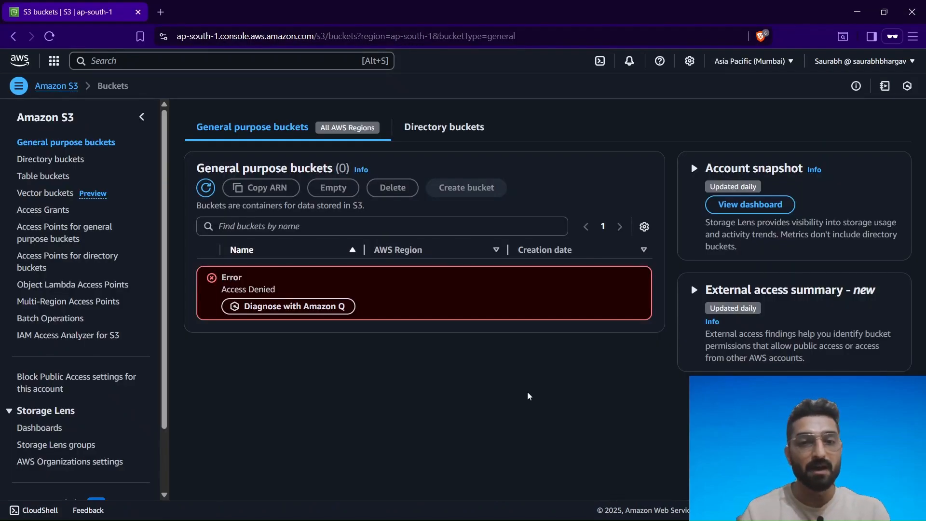
{"action": "key", "text": "F5"}
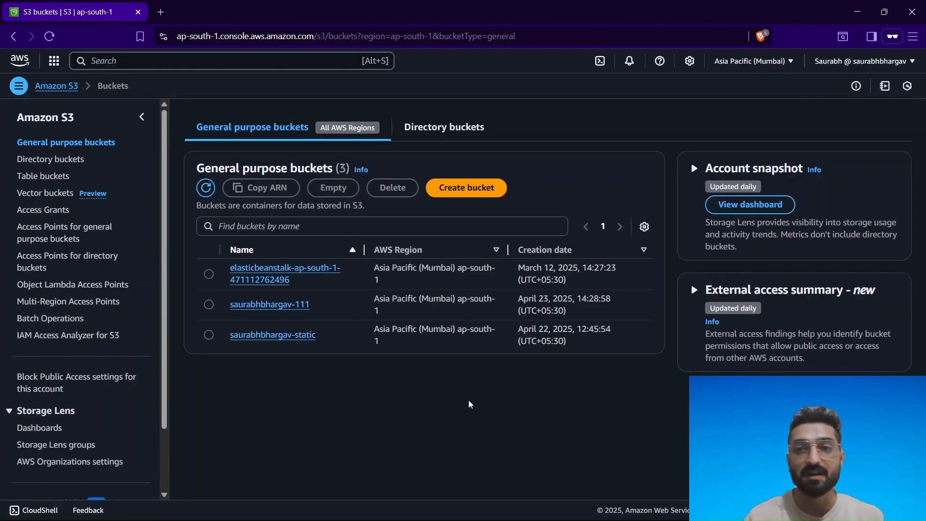
{"action": "left_click", "coordinate": [285, 268]}
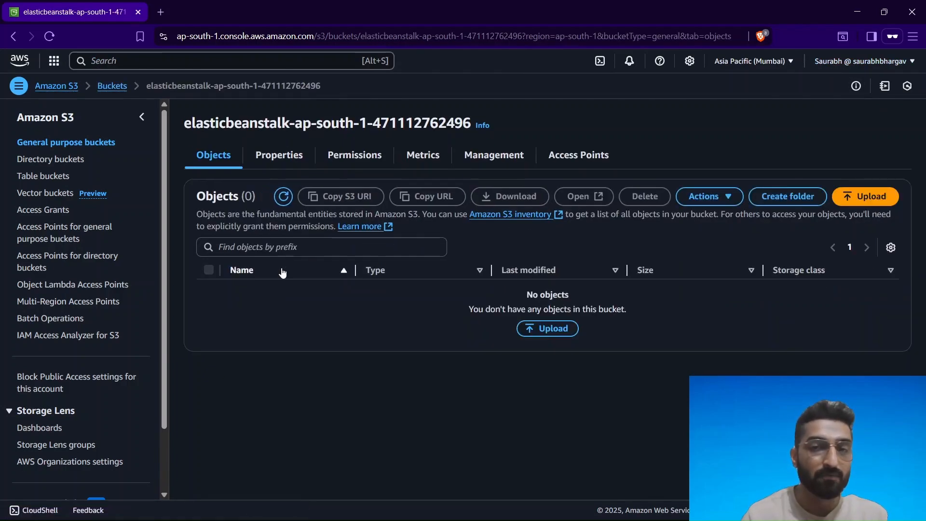
{"action": "key", "text": "alt+Tab"}
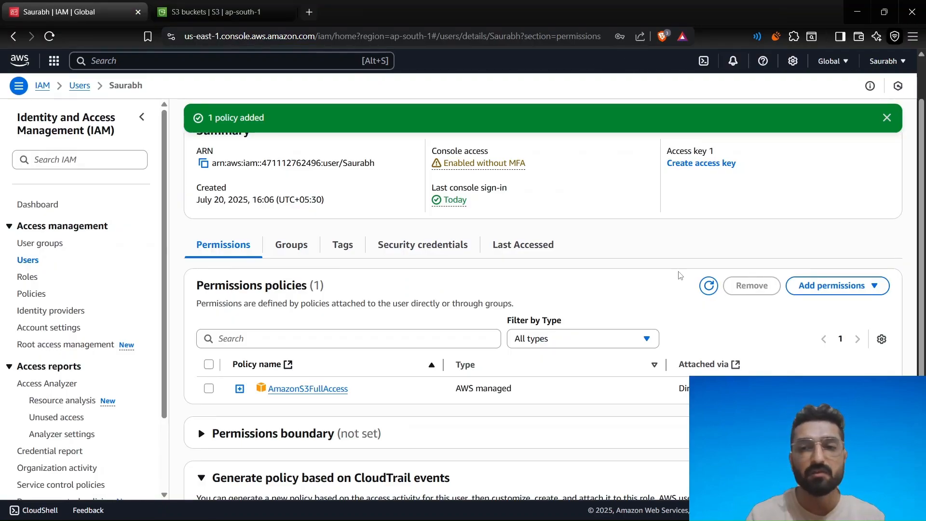
{"action": "left_click", "coordinate": [831, 286]}
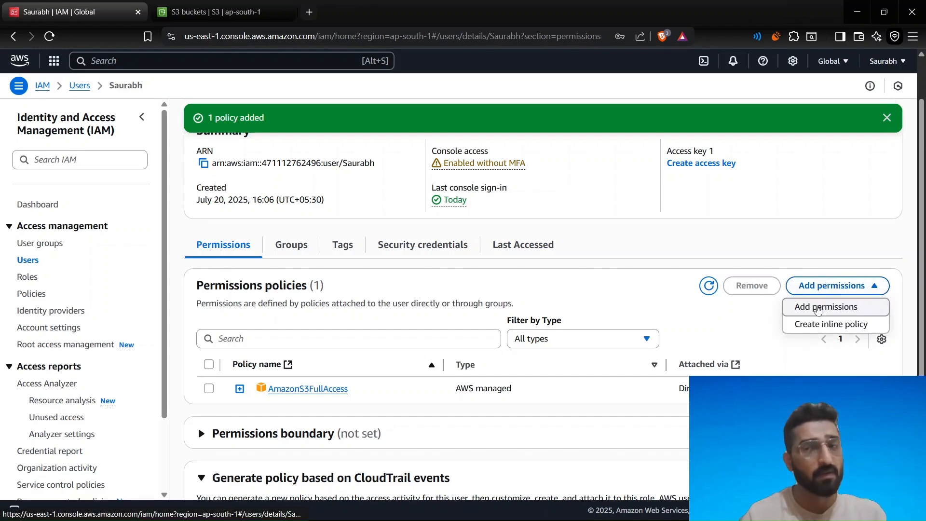
{"action": "left_click", "coordinate": [820, 307]}
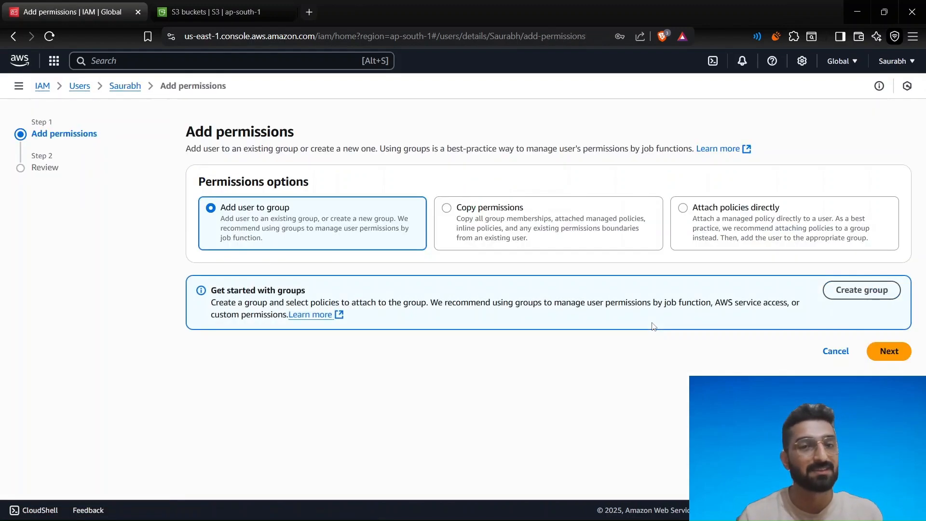
{"action": "left_click", "coordinate": [835, 351]}
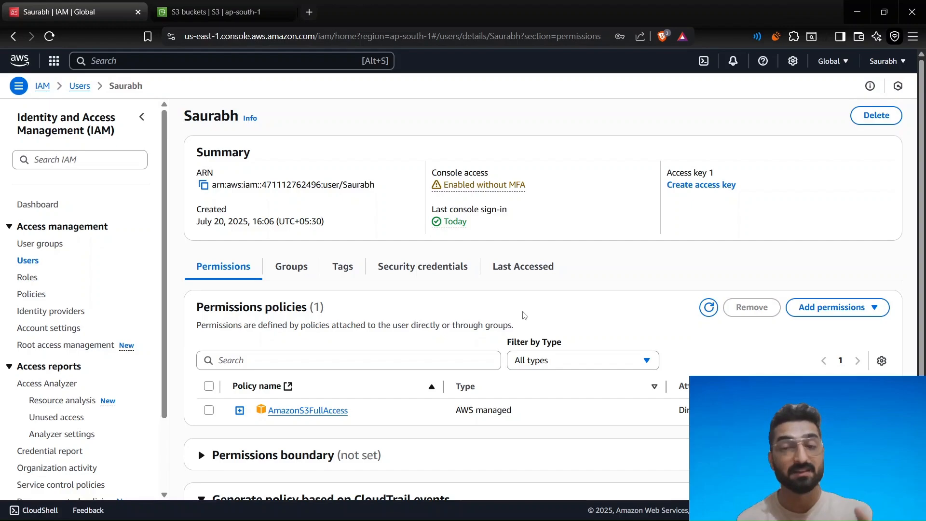
Step: View the S3 bucket list in the administrator's other tab and return to the IAM user's permissions page
{"action": "key", "text": "ctrl+Tab"}
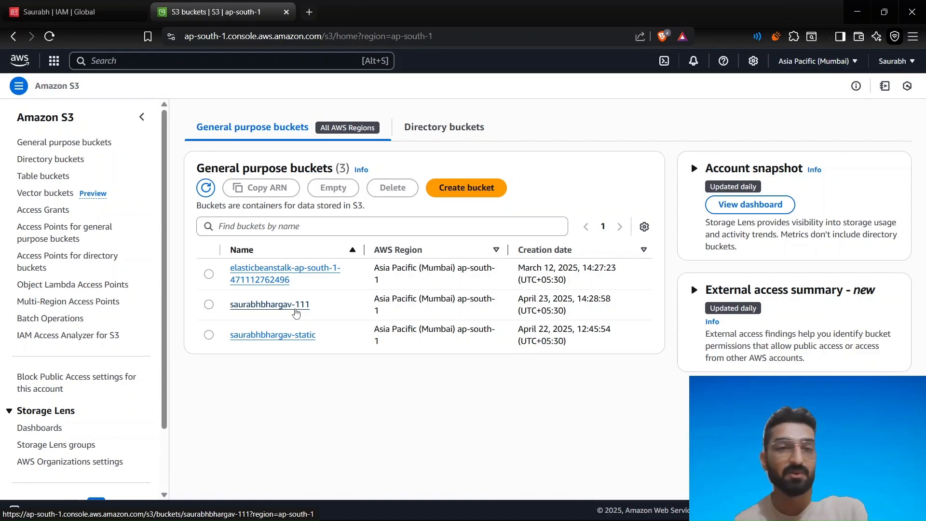
{"action": "left_click", "coordinate": [86, 24]}
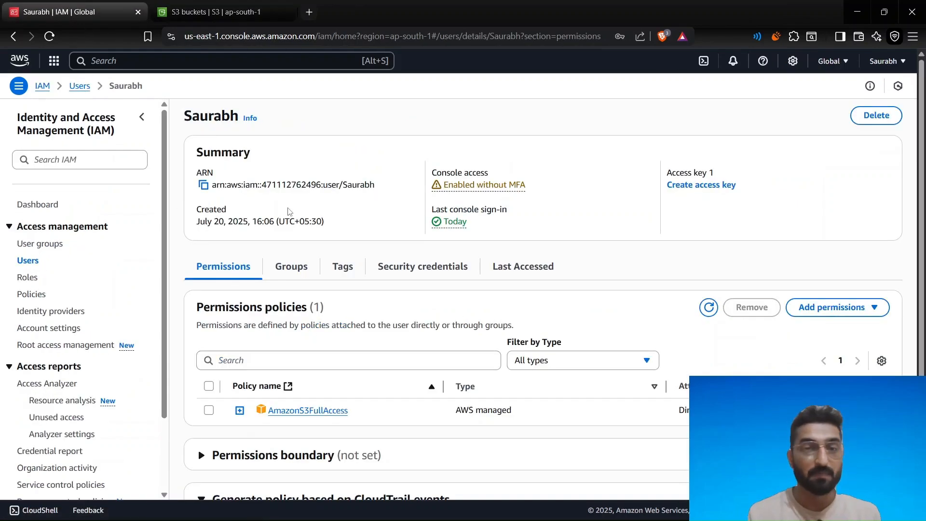